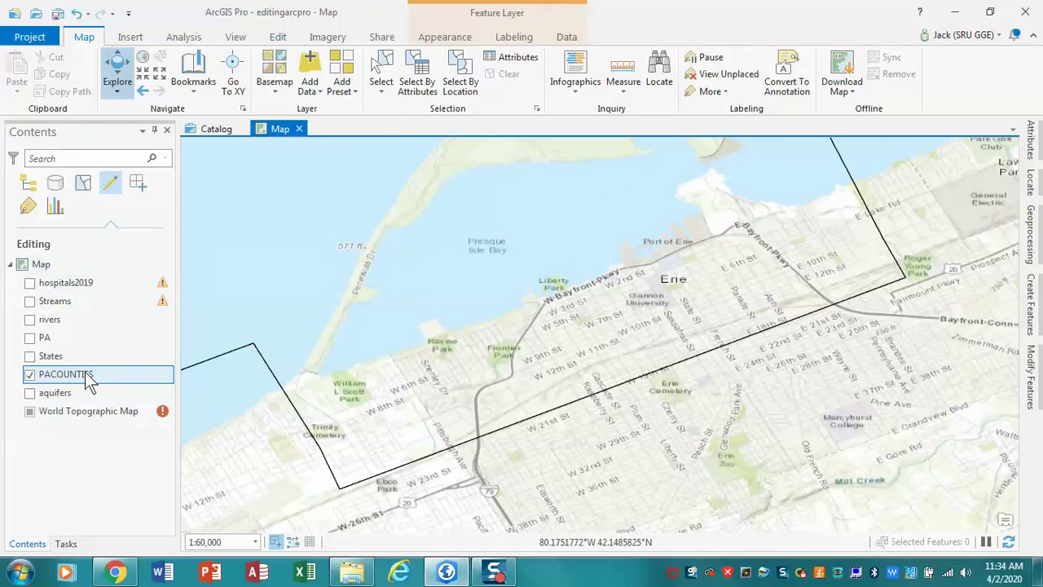
# - Start an Autocomplete Polygon in the PACOUNTIES layer and trace the shoreline from the western boundary line to just past Ravine Park
pyautogui.click(278, 37)
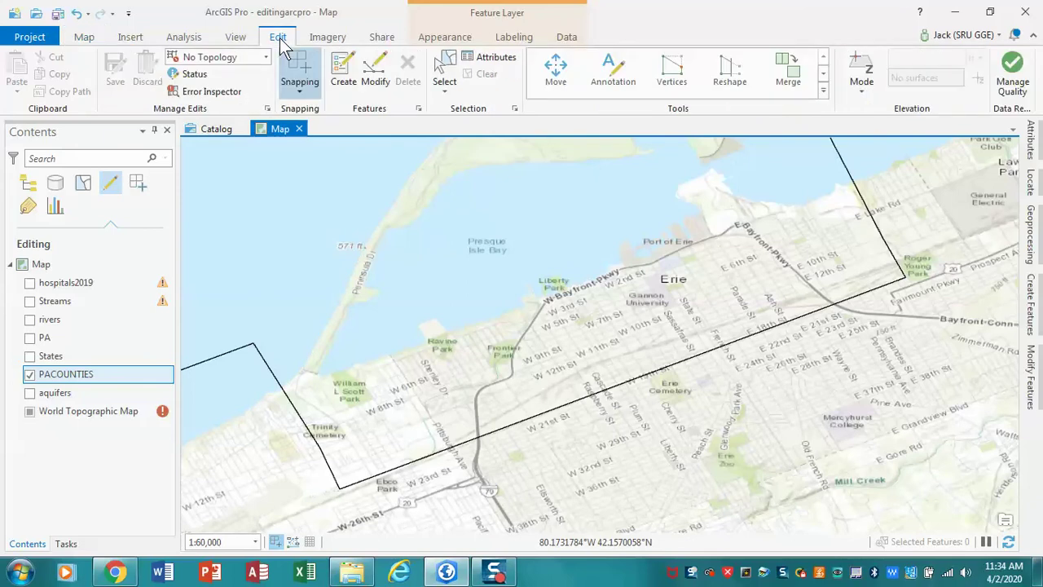
pyautogui.click(343, 73)
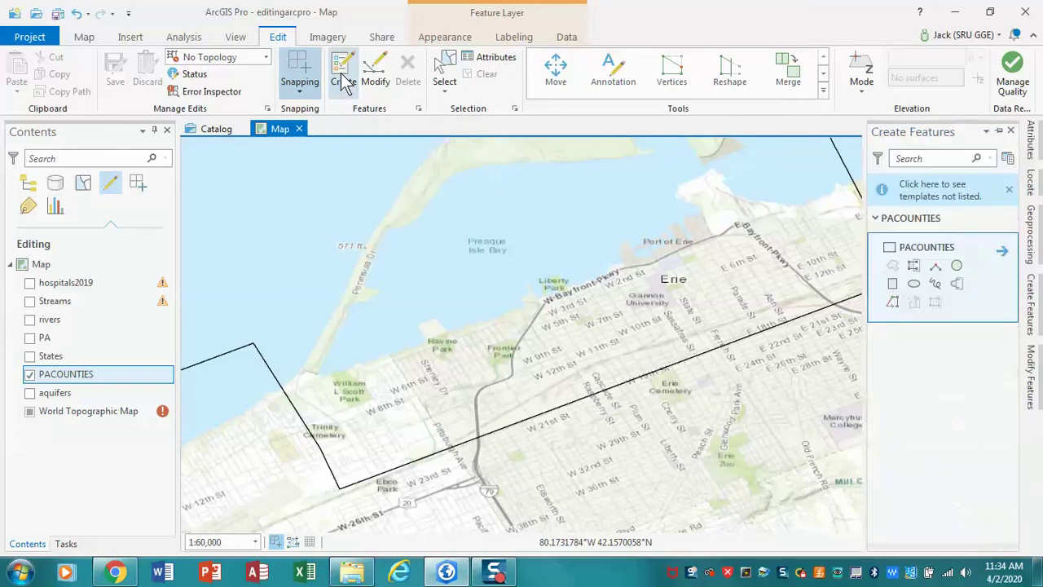
pyautogui.click(915, 269)
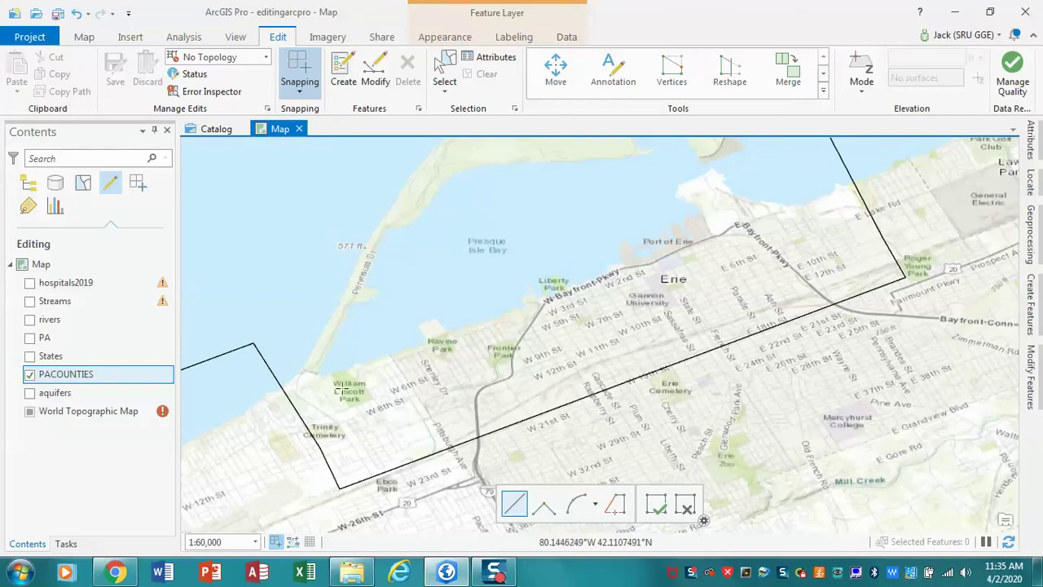
pyautogui.click(280, 384)
pyautogui.click(289, 380)
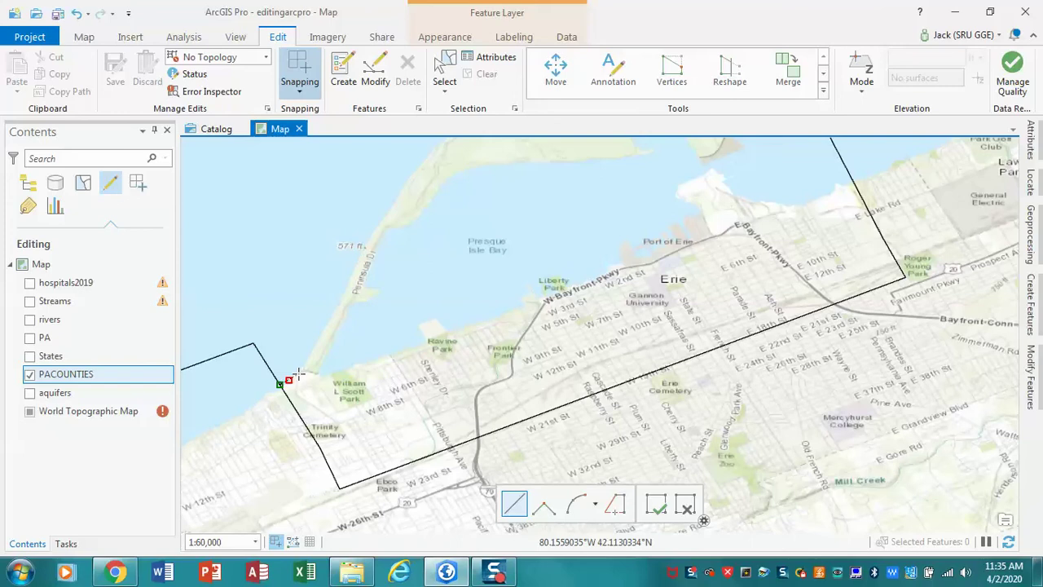
pyautogui.click(300, 374)
pyautogui.click(320, 377)
pyautogui.click(351, 368)
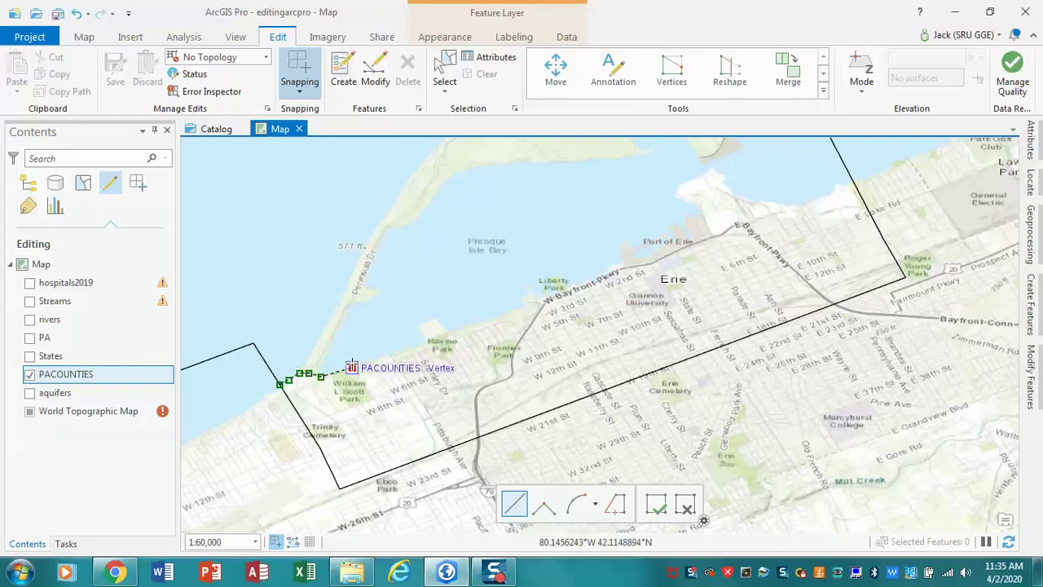
pyautogui.click(363, 363)
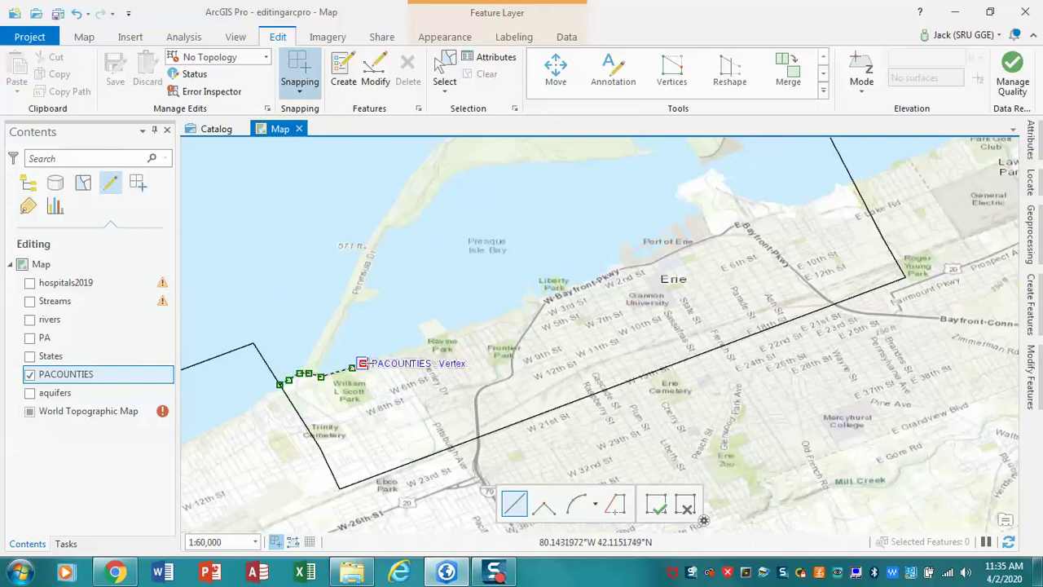
pyautogui.click(418, 328)
pyautogui.click(436, 322)
pyautogui.click(448, 336)
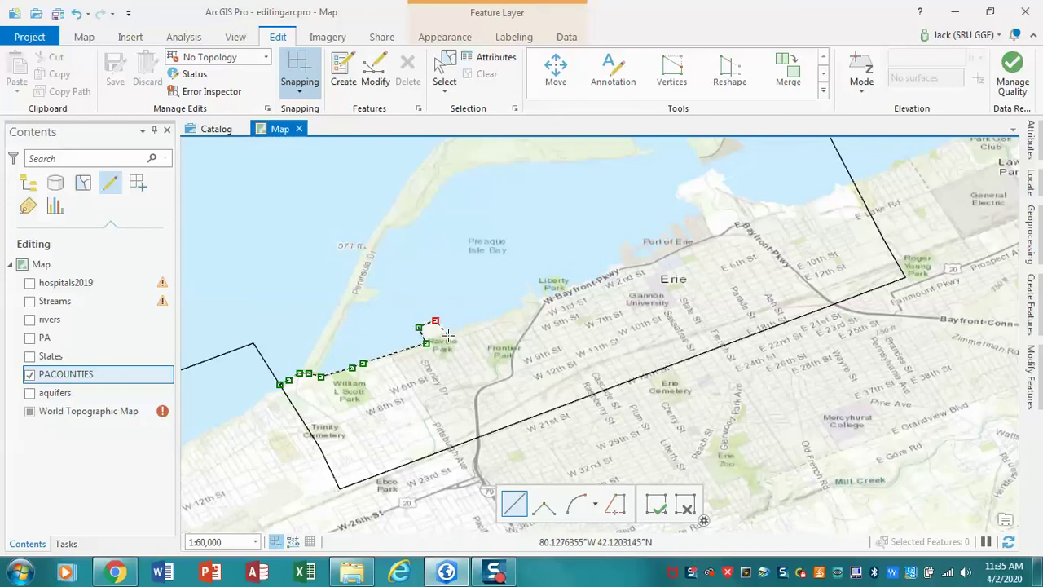
# - Continue the polygon outline along the shoreline east of Ravine Park, around Liberty Park, and along the W Bayfront Pkwy waterfront
pyautogui.click(522, 301)
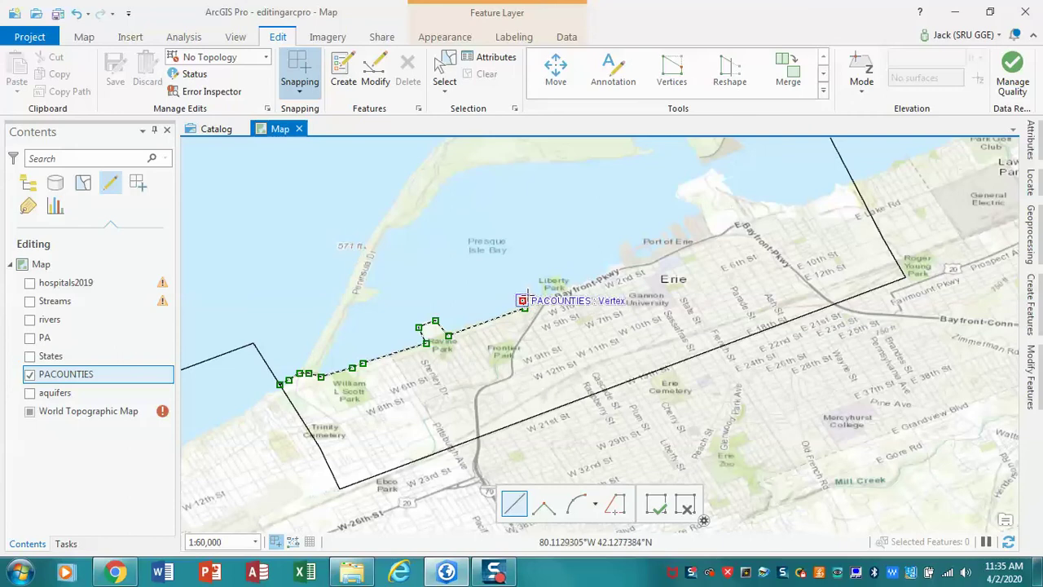
pyautogui.click(529, 294)
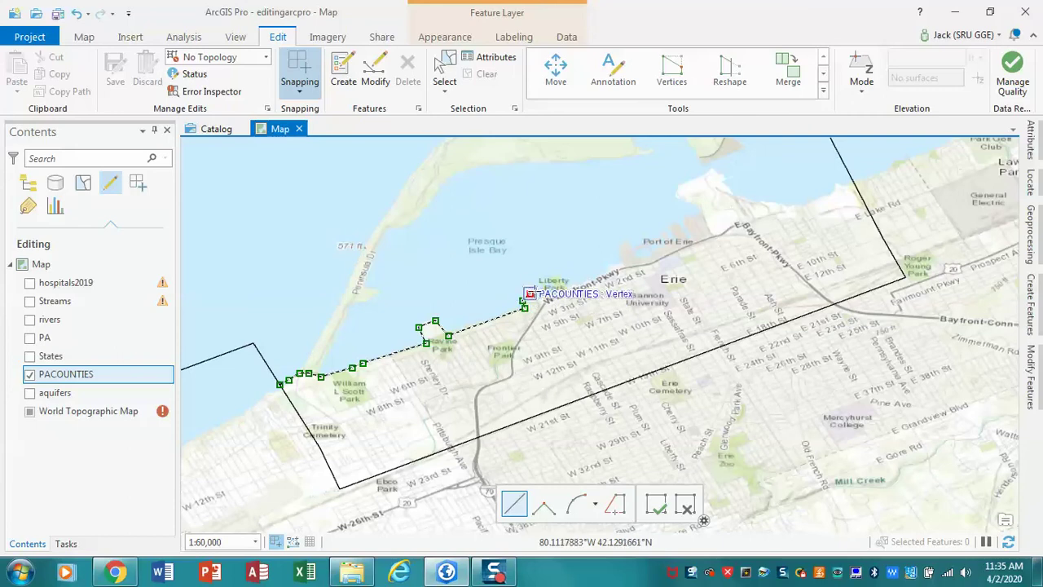
pyautogui.click(538, 298)
pyautogui.click(555, 293)
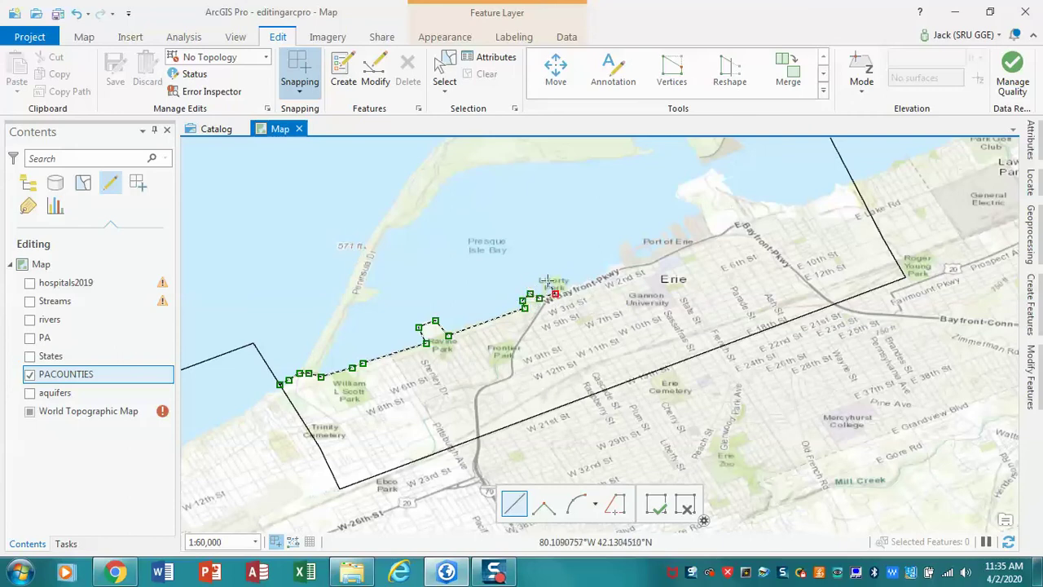
pyautogui.click(547, 277)
pyautogui.click(560, 275)
pyautogui.click(570, 288)
pyautogui.click(607, 275)
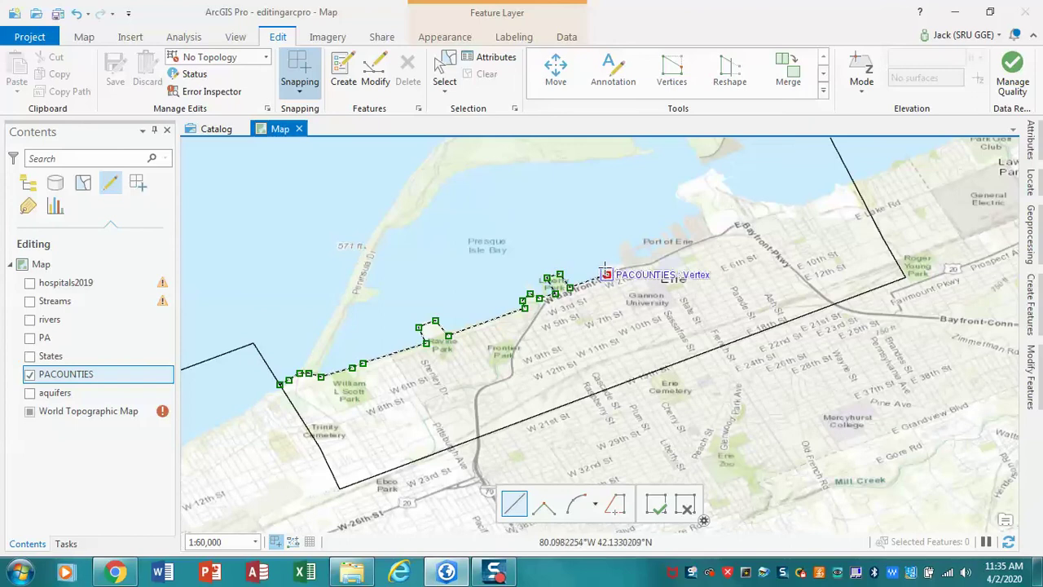
# - Continue the polygon outline around the piers at the Port of Erie and along the shore to the base of the headland
pyautogui.click(604, 268)
pyautogui.click(619, 262)
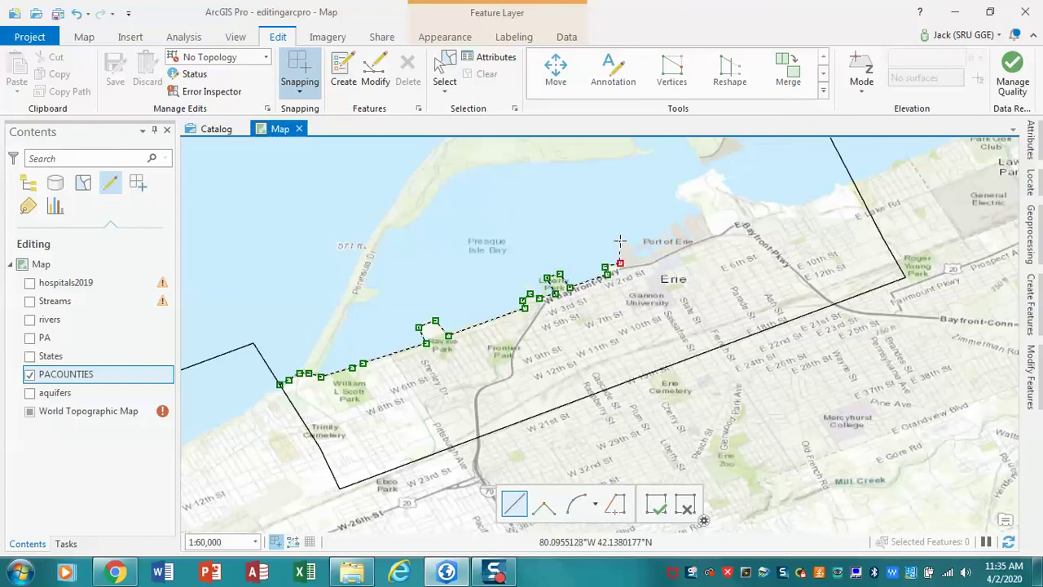
pyautogui.click(624, 242)
pyautogui.click(641, 261)
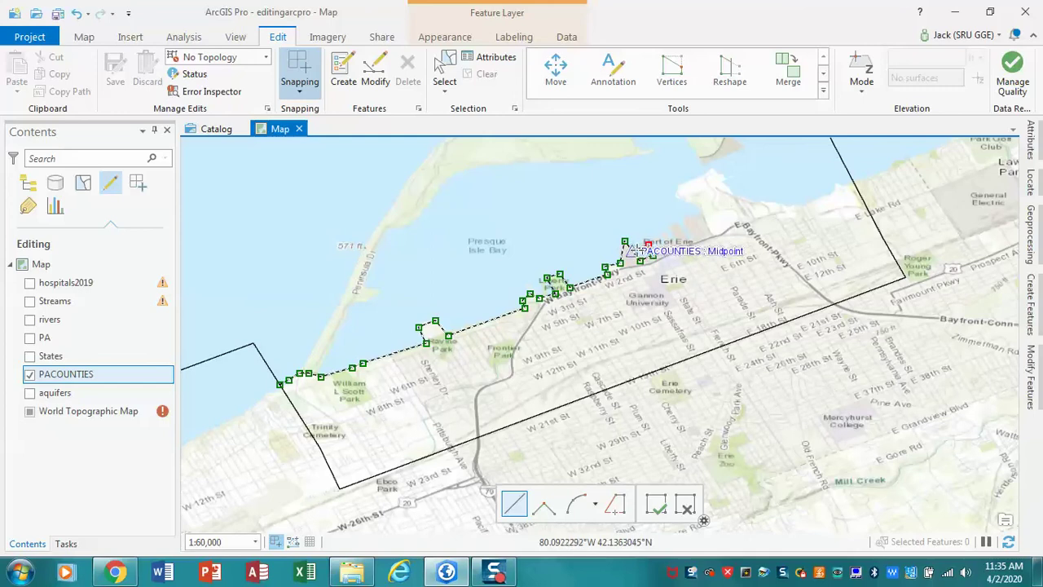
pyautogui.doubleClick(634, 242)
pyautogui.click(657, 233)
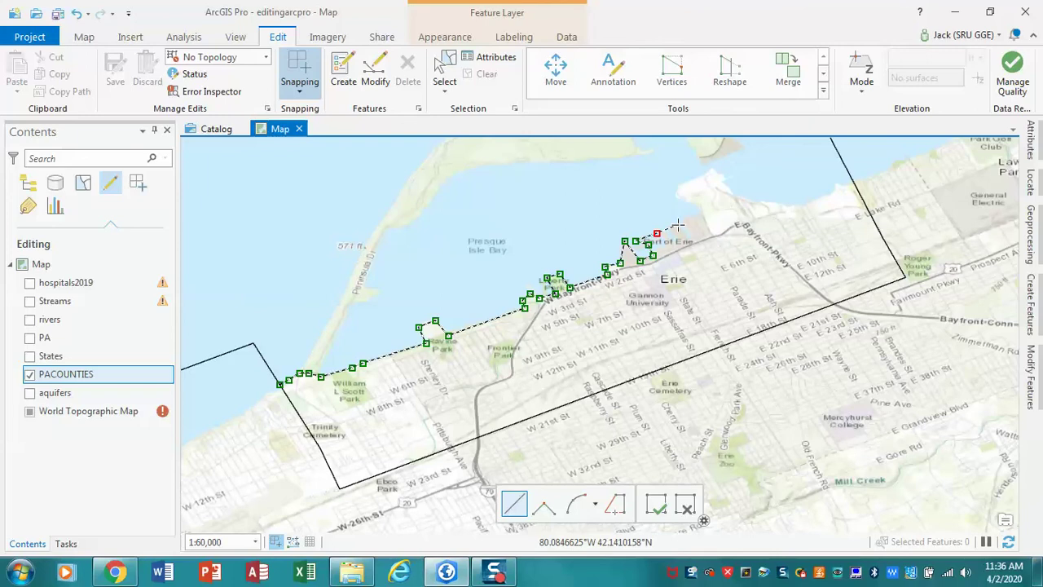
pyautogui.click(678, 224)
pyautogui.click(697, 215)
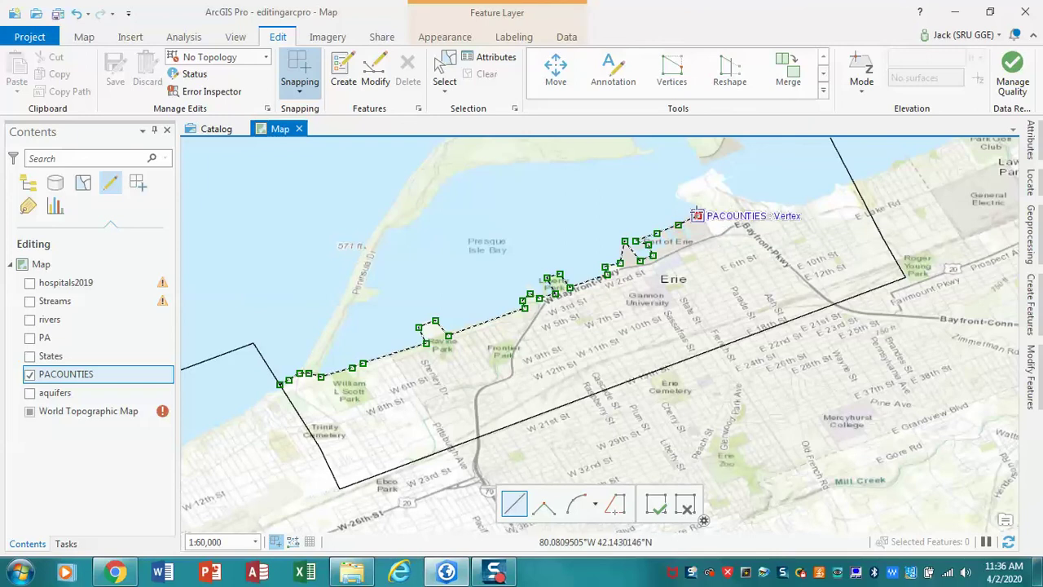
# - Trace the outline around the headland and east along the shore, then finish the polygon at the eastern boundary line
pyautogui.click(692, 208)
pyautogui.click(670, 195)
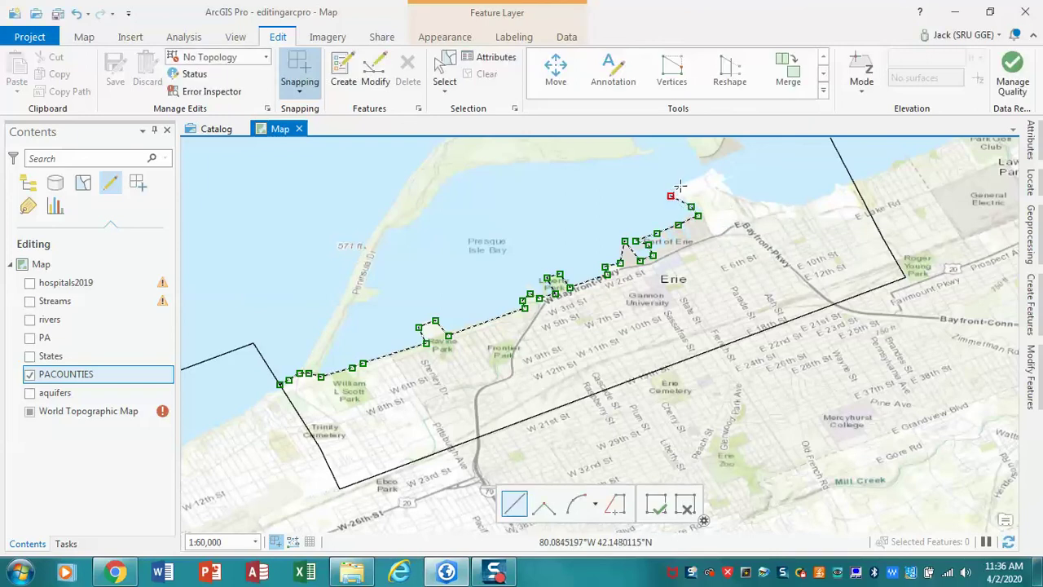
pyautogui.click(683, 184)
pyautogui.click(710, 171)
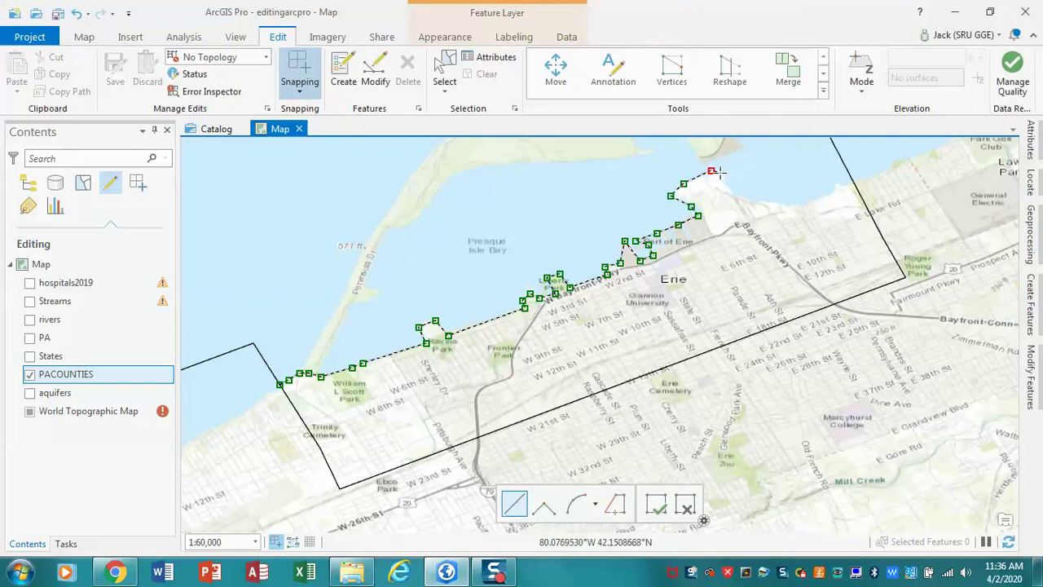
pyautogui.click(724, 181)
pyautogui.click(737, 196)
pyautogui.click(760, 205)
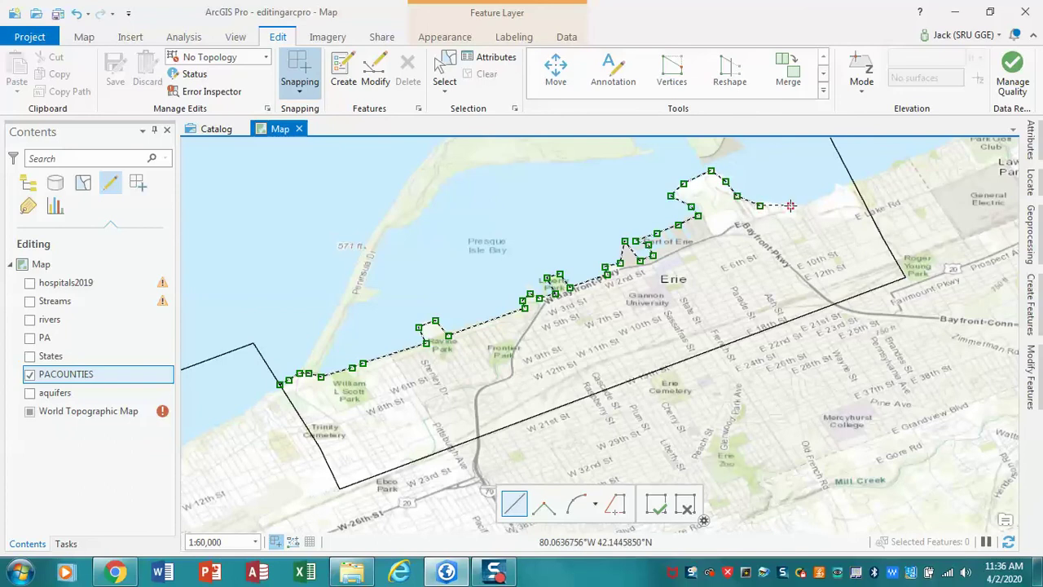
pyautogui.click(790, 206)
pyautogui.click(814, 200)
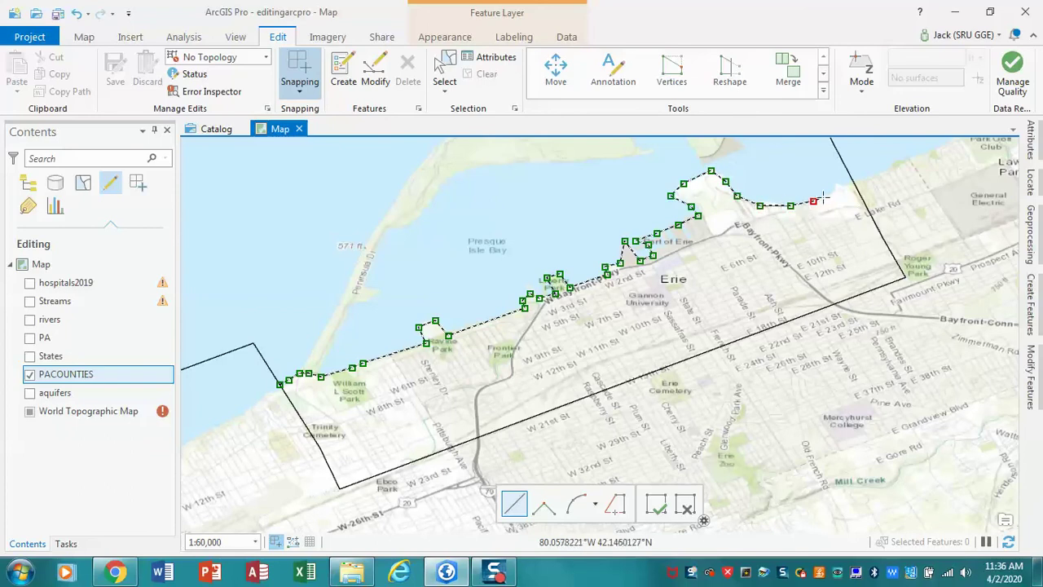
pyautogui.click(828, 196)
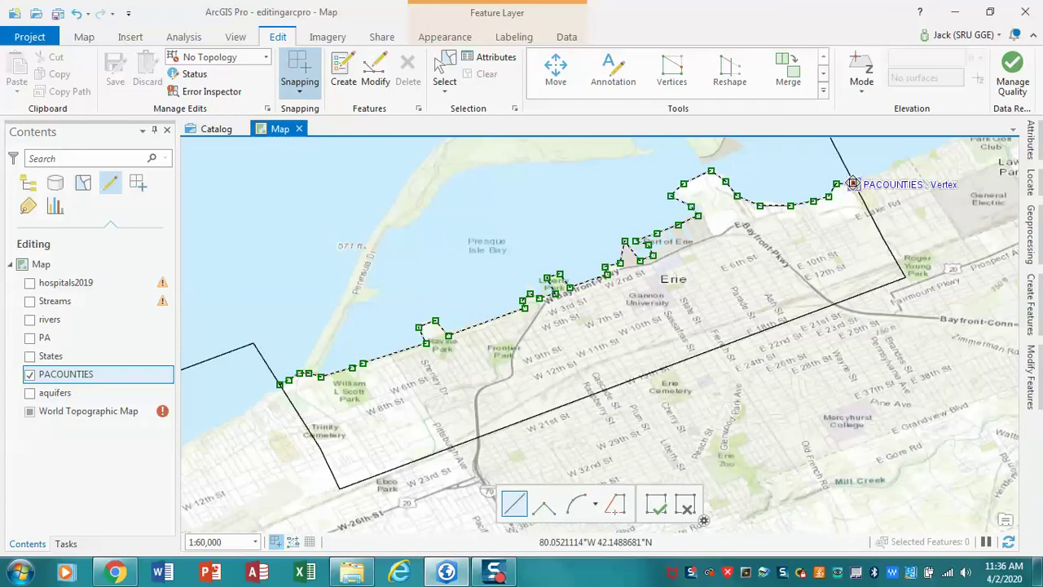
pyautogui.doubleClick(853, 184)
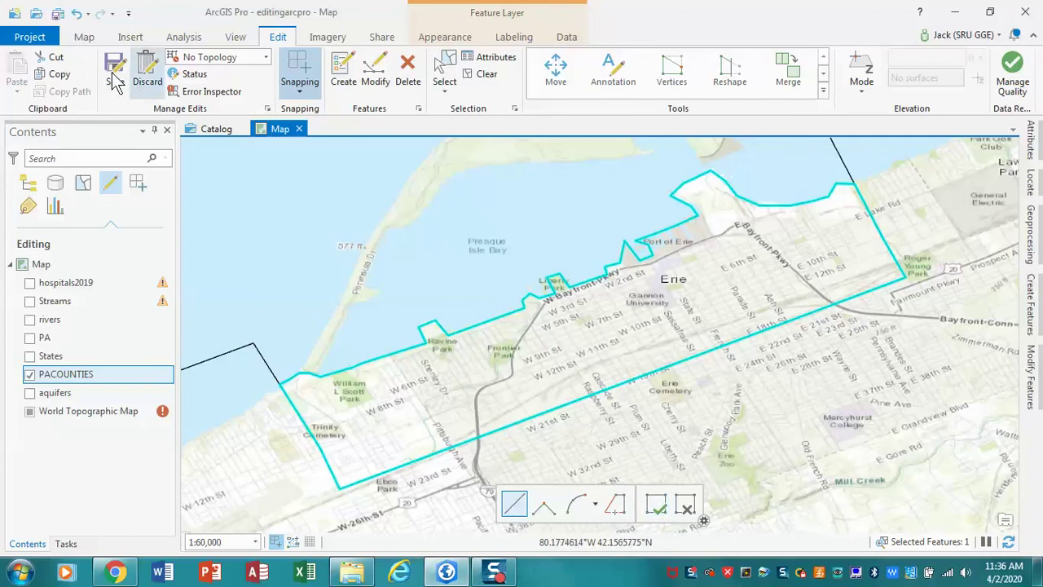
# - Start a second PACOUNTIES Autocomplete Polygon at the mainland end of the Presque Isle peninsula and trace its western shore along Peninsula Dr
pyautogui.click(84, 38)
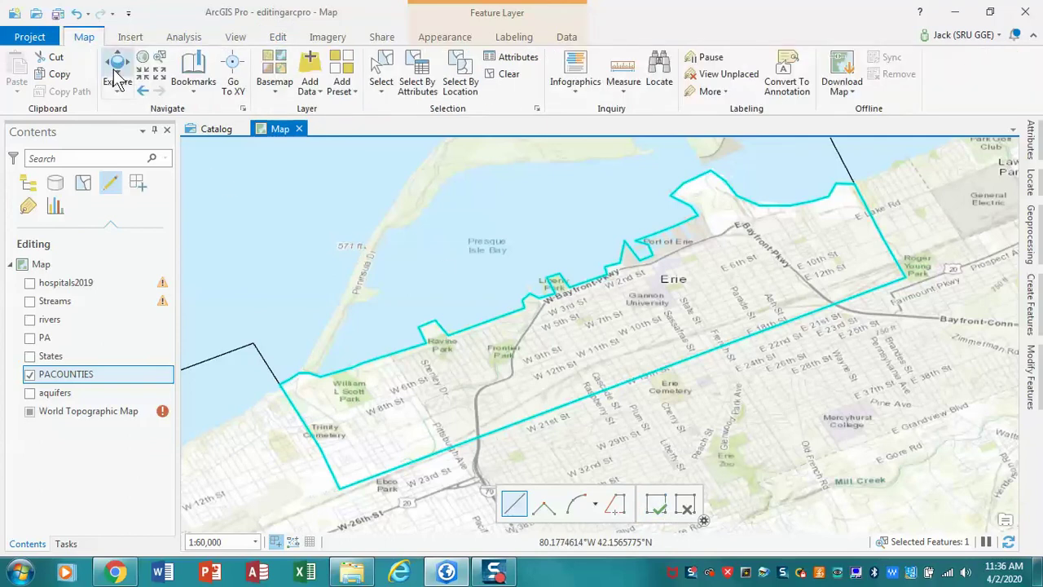
pyautogui.moveTo(445, 233); pyautogui.dragTo(421, 366)
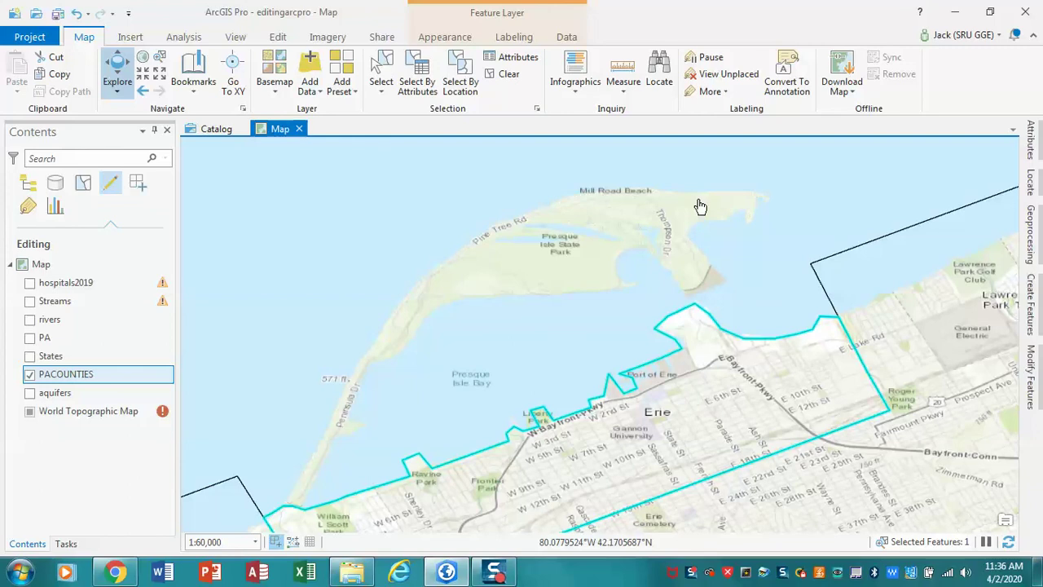
pyautogui.click(278, 38)
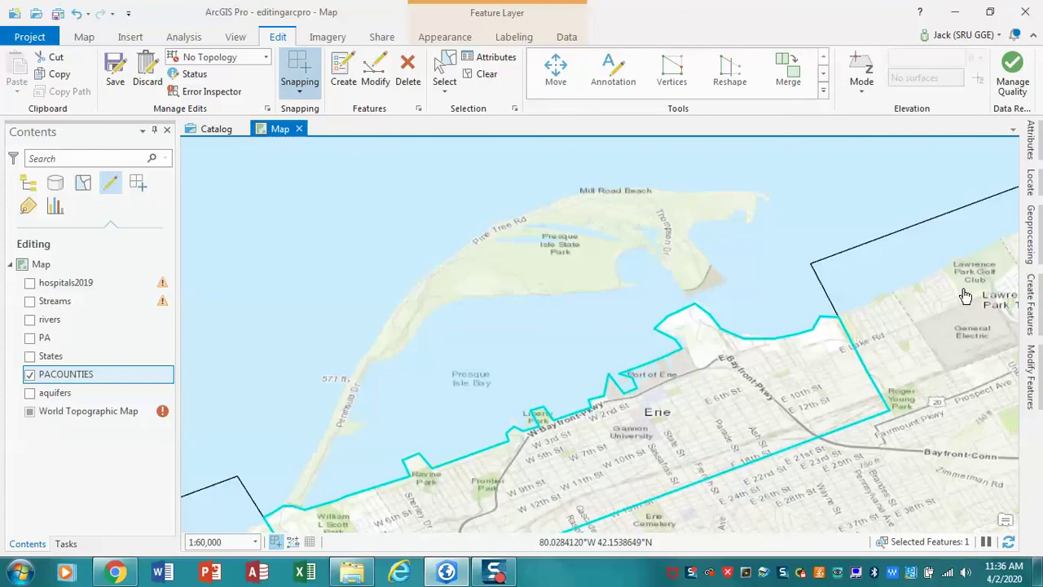
pyautogui.click(1039, 307)
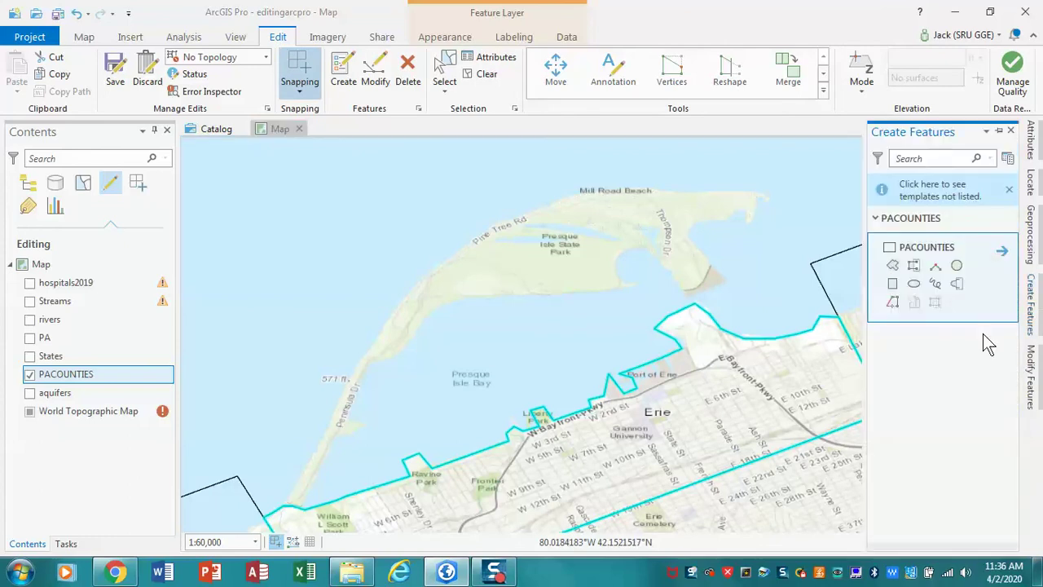
pyautogui.click(915, 272)
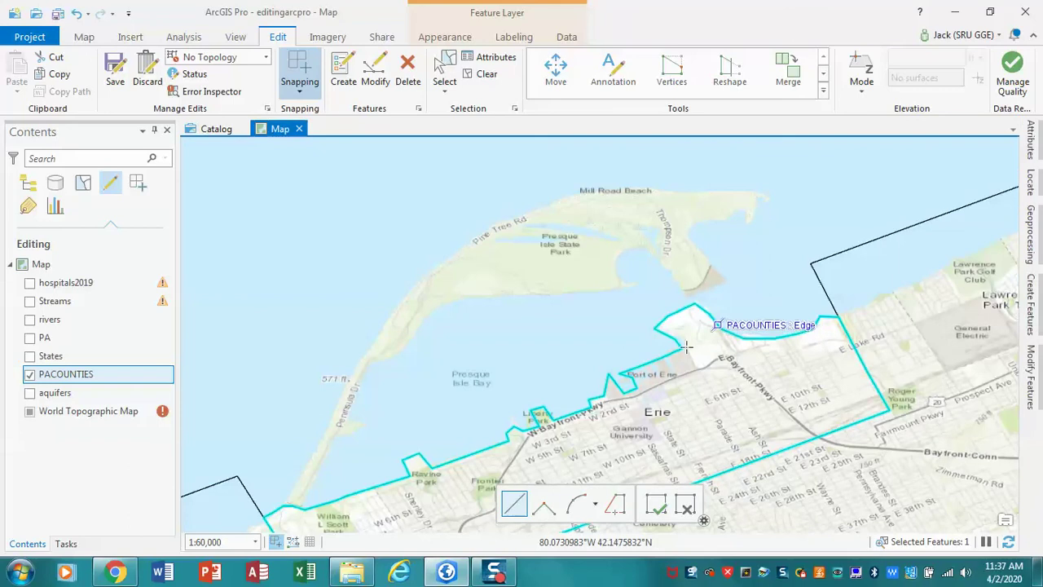
pyautogui.click(288, 506)
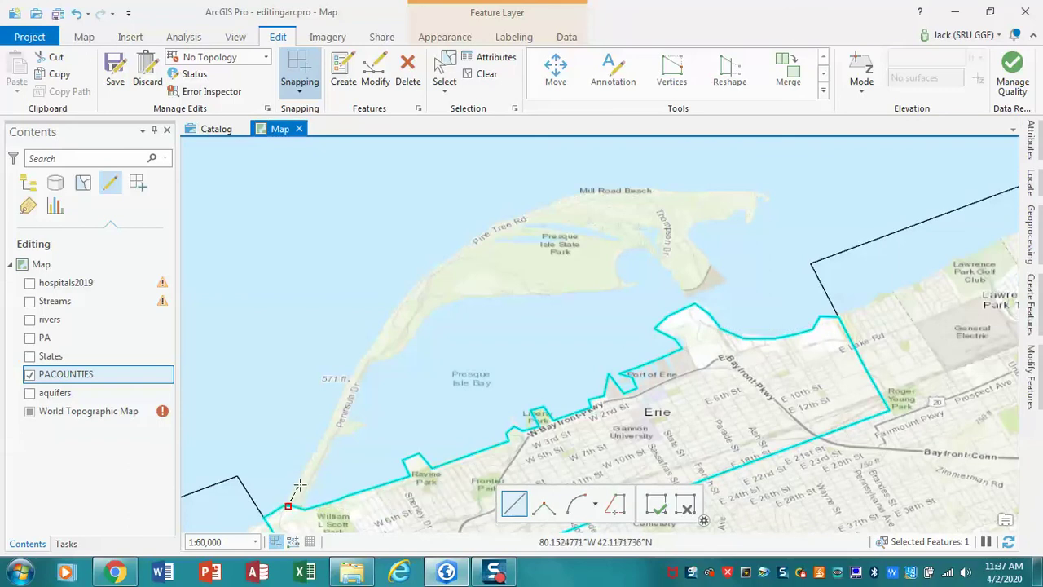
pyautogui.click(299, 479)
pyautogui.click(322, 439)
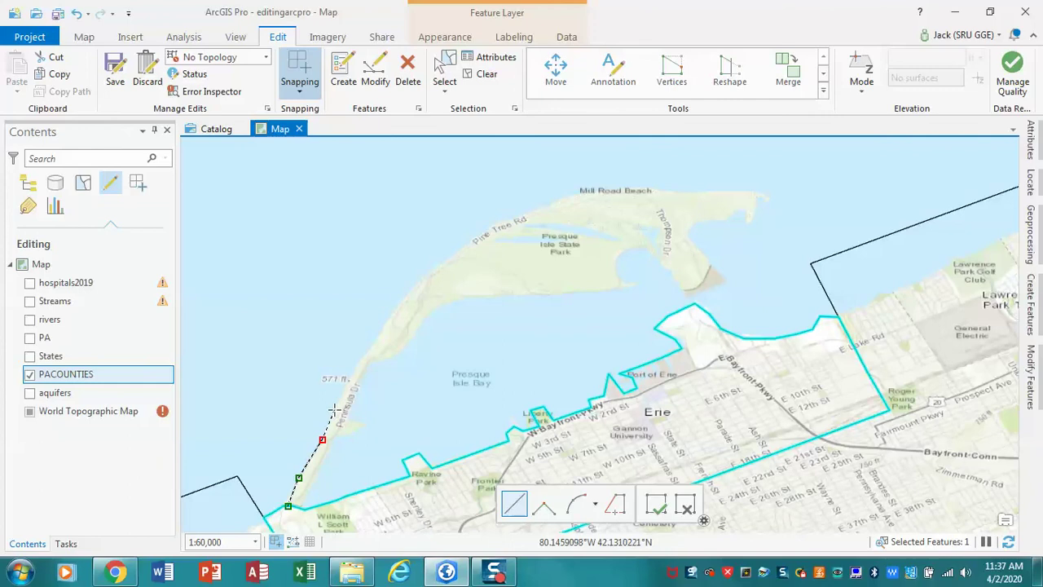
pyautogui.click(334, 409)
pyautogui.click(358, 358)
pyautogui.click(389, 320)
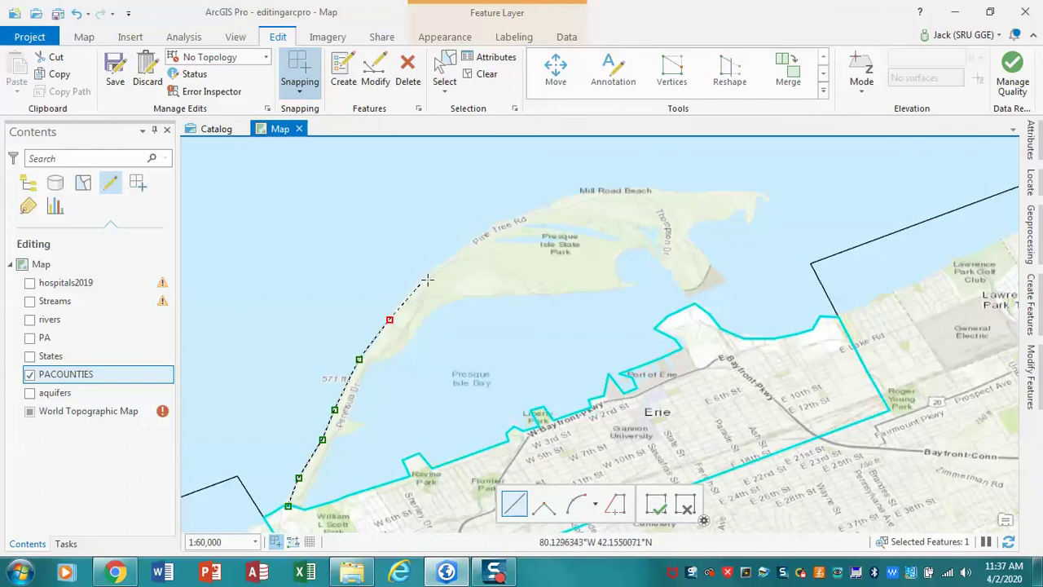
# - Continue the peninsula outline along Pine Tree Rd and the northern shore past Mill Road Beach to the northeastern tip
pyautogui.click(439, 259)
pyautogui.click(523, 209)
pyautogui.click(580, 189)
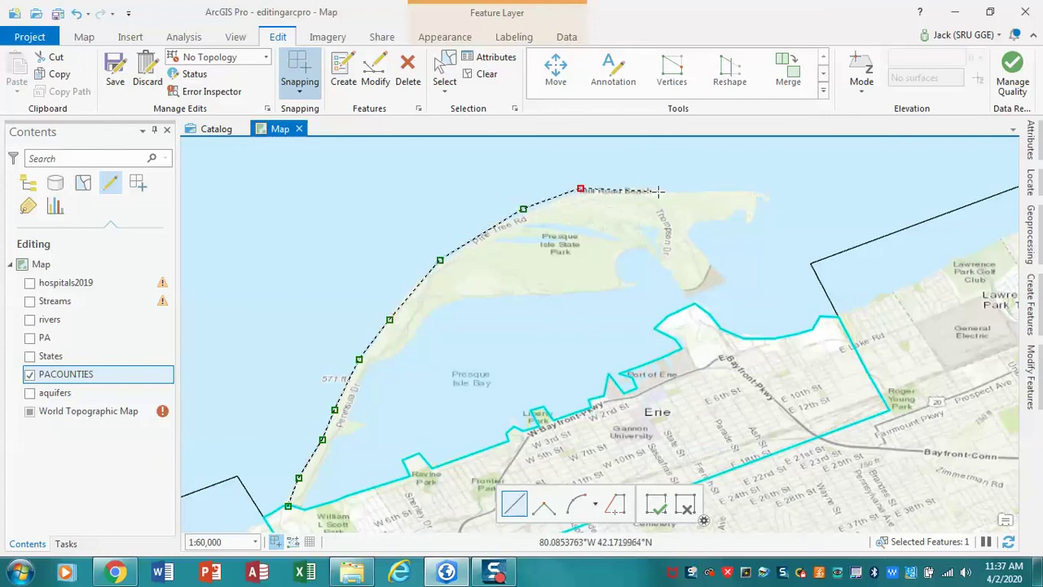
pyautogui.click(658, 191)
pyautogui.click(720, 192)
pyautogui.click(763, 194)
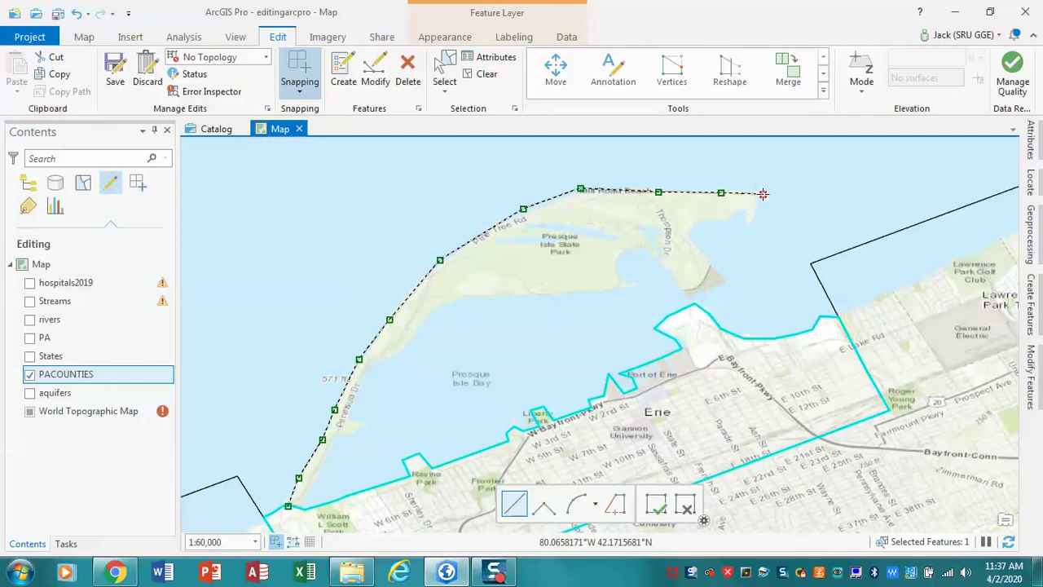
# - Trace the outline around the peninsula's northeastern tip, back along the inlet, and down to the southeastern corner
pyautogui.click(768, 201)
pyautogui.click(757, 204)
pyautogui.click(741, 215)
pyautogui.click(723, 221)
pyautogui.click(696, 221)
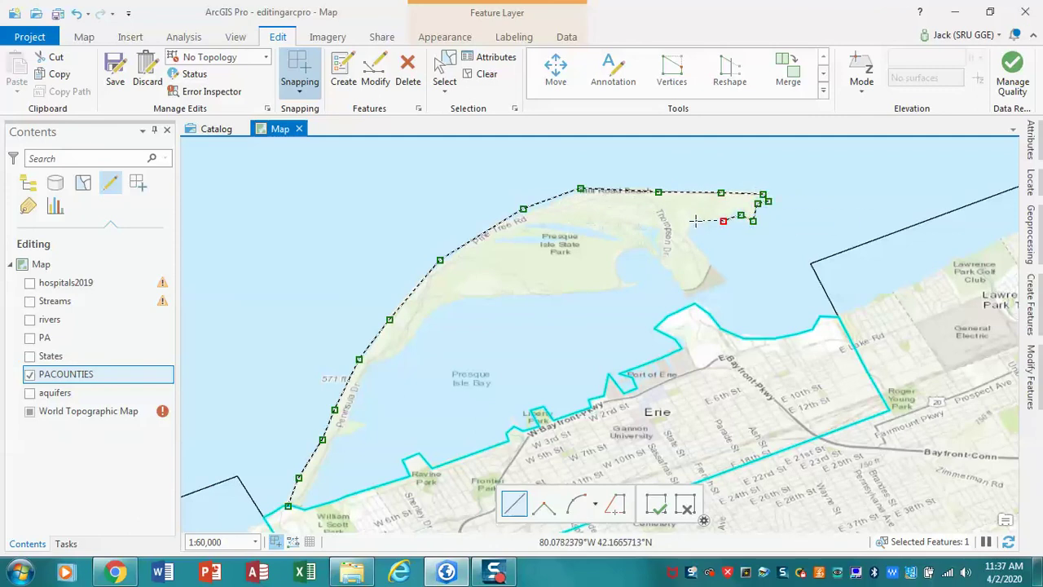
pyautogui.click(688, 236)
pyautogui.click(726, 275)
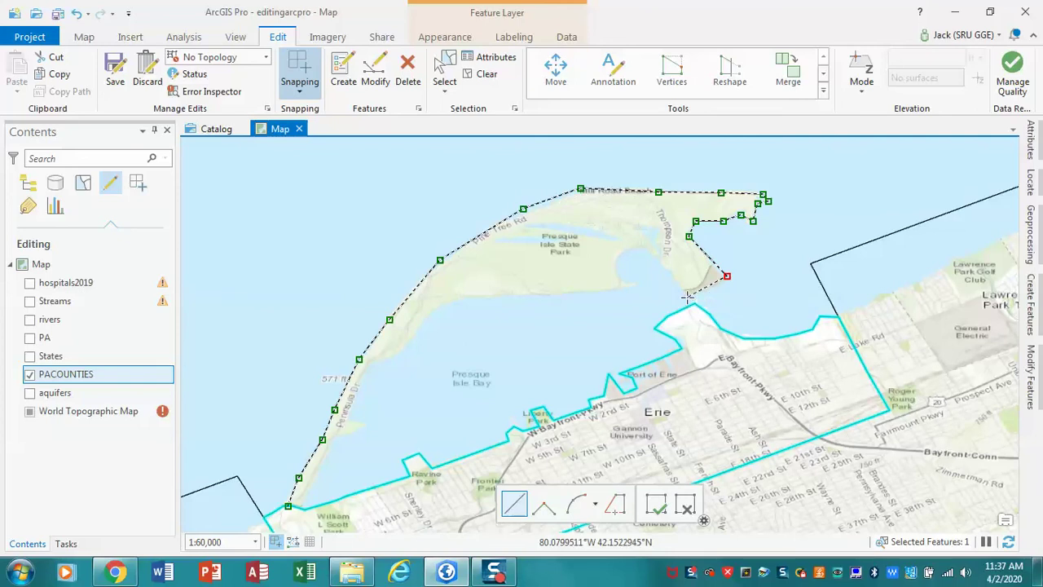
# - Trace the peninsula outline from its southern tip northwest along the channel shore and around the small cove south of Thompson Dr
pyautogui.click(687, 298)
pyautogui.click(682, 290)
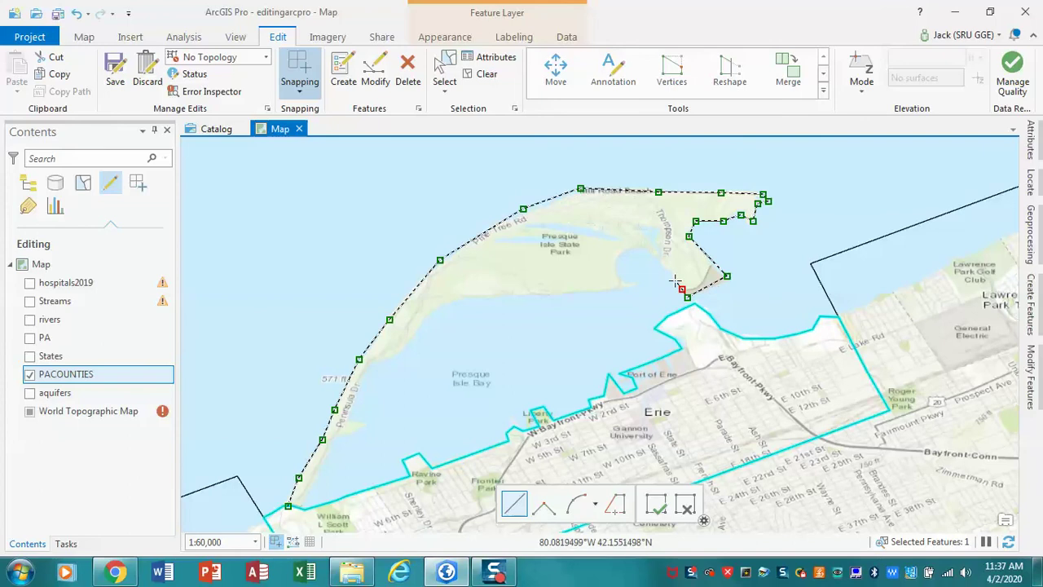
pyautogui.click(674, 278)
pyautogui.click(663, 262)
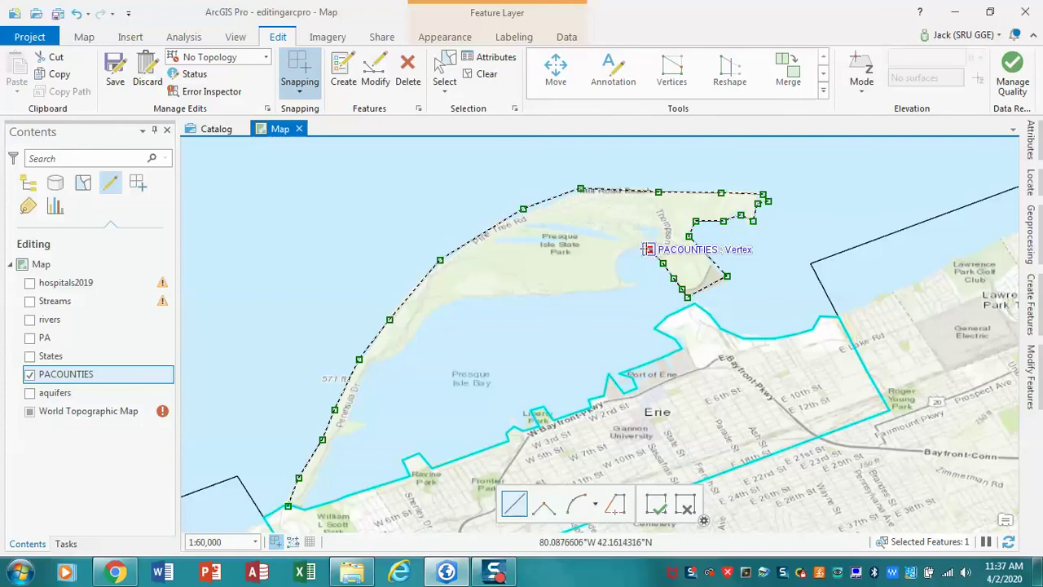
pyautogui.click(650, 249)
pyautogui.click(633, 250)
pyautogui.click(618, 268)
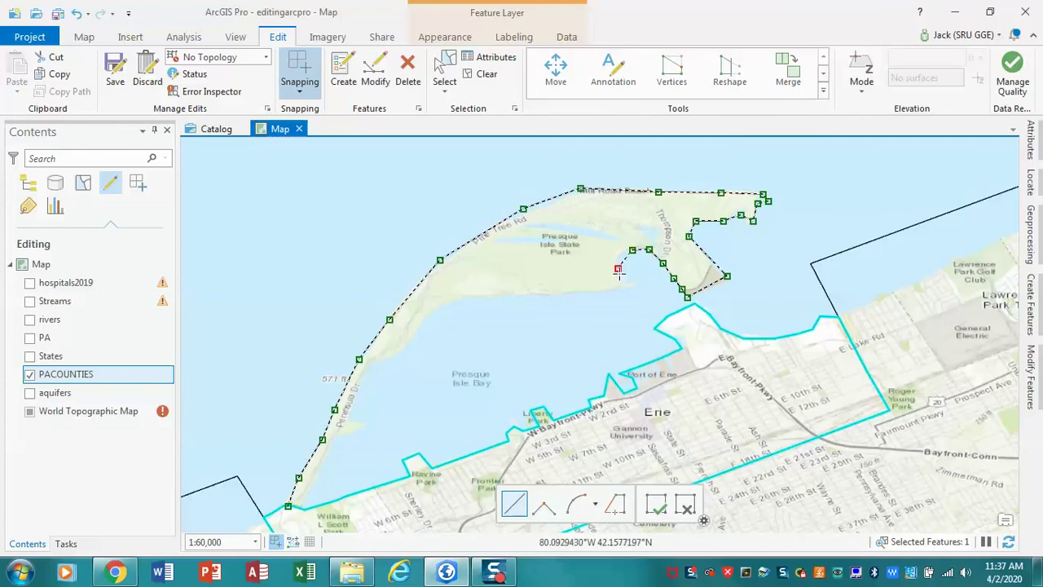
pyautogui.click(627, 286)
# - Continue the outline west along the Presque Isle Bay shore and southwest toward the peninsula's narrow neck
pyautogui.click(569, 293)
pyautogui.click(526, 293)
pyautogui.click(459, 302)
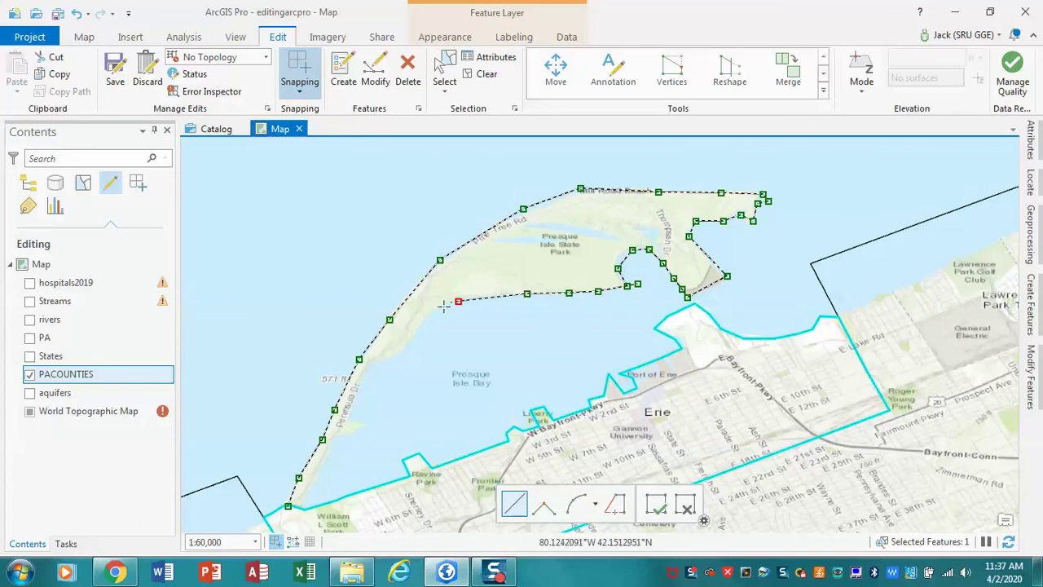
pyautogui.click(433, 317)
pyautogui.click(386, 361)
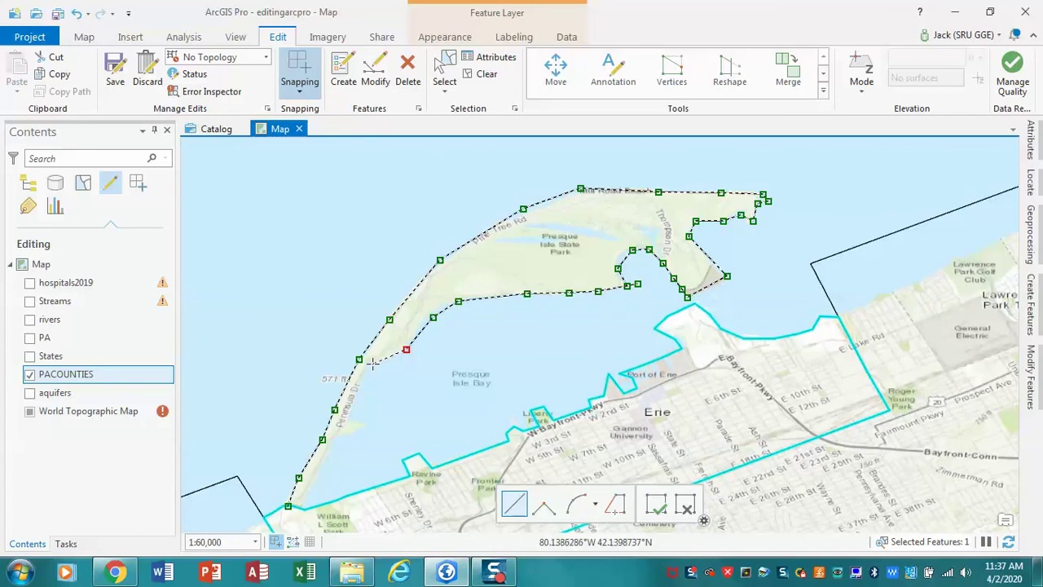
# - Trace the neck's bay side past the small point near Peninsula Dr and finish the polygon at the mainland boundary
pyautogui.click(371, 363)
pyautogui.click(356, 394)
pyautogui.click(348, 417)
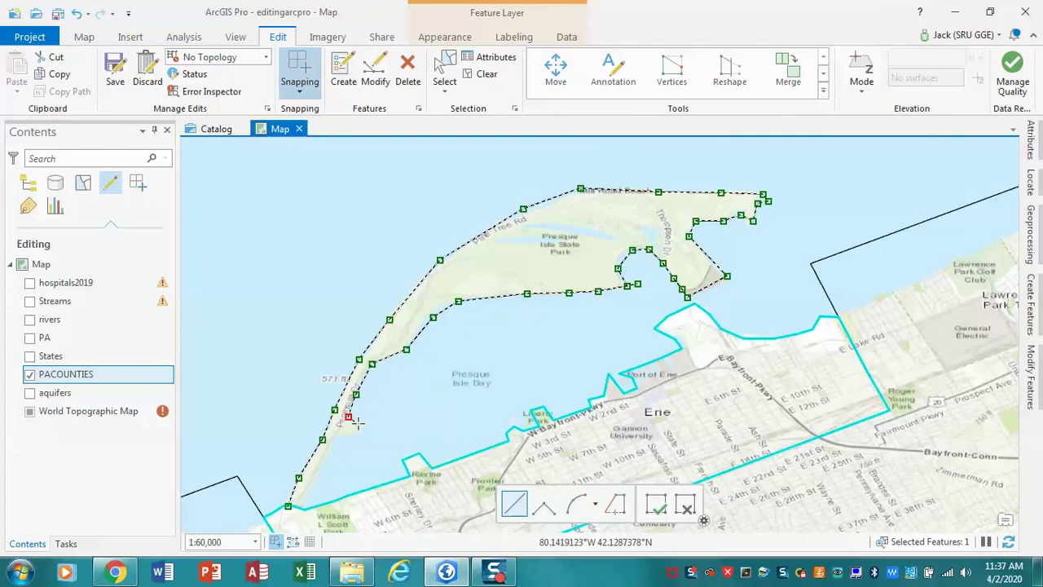
pyautogui.click(362, 424)
pyautogui.click(339, 439)
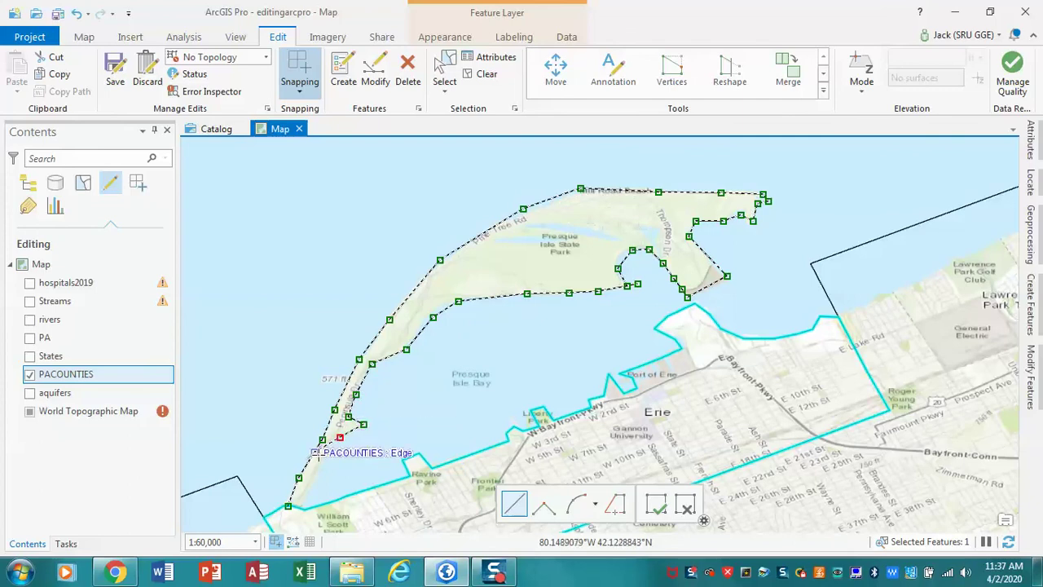
pyautogui.doubleClick(297, 508)
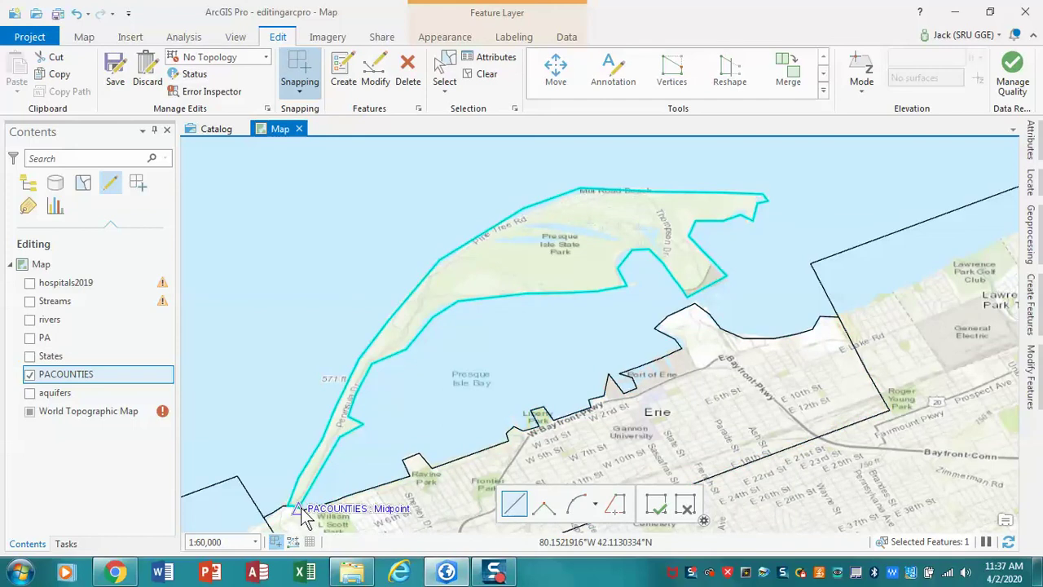